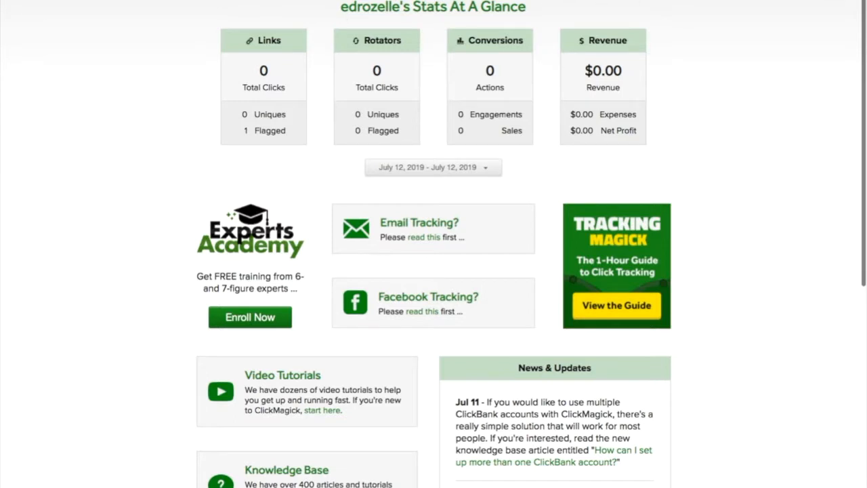
Step: Review the profile's default settings for time zone, stats date range and copying tracking links to the clipboard
mouse_move(664, 0)
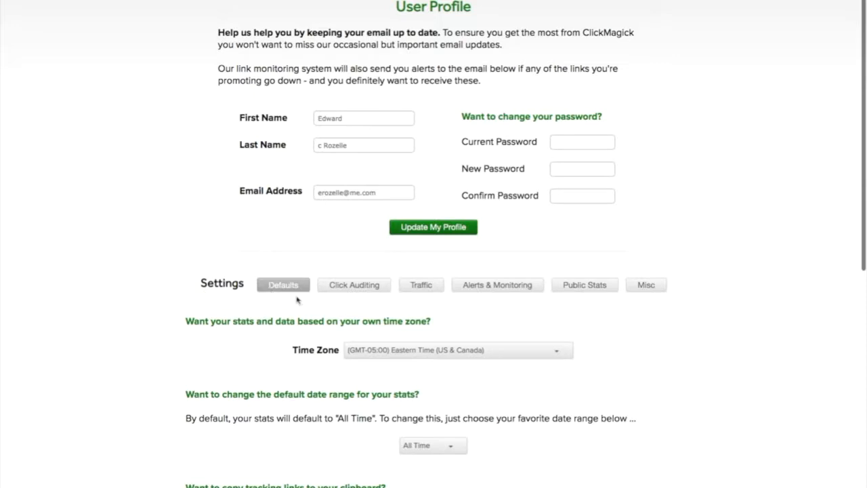
scroll(296, 299, "down", 1)
scroll(296, 299, "down", 2)
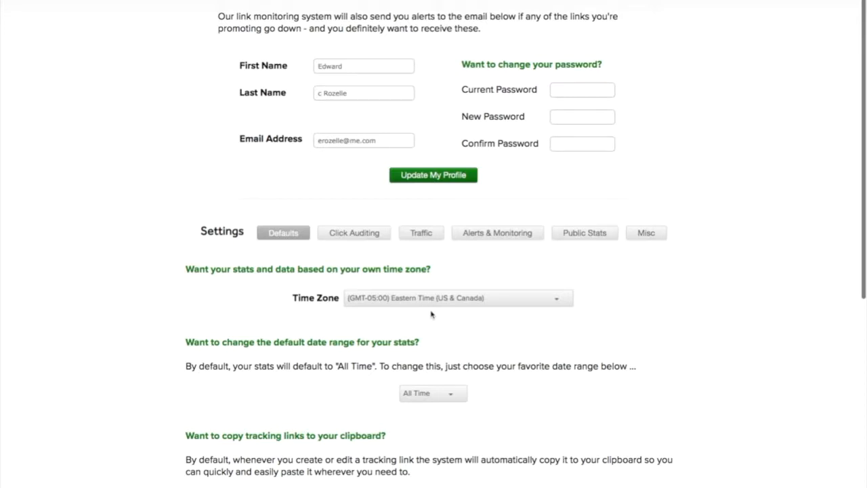
scroll(445, 314, "down", 5)
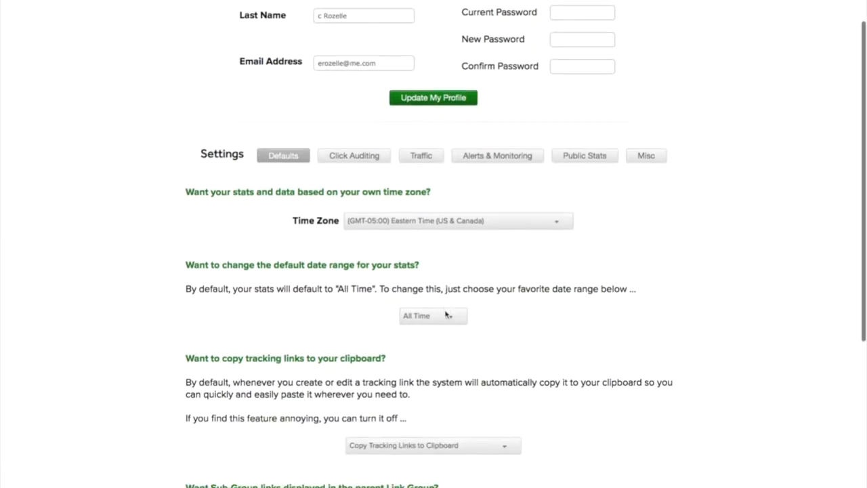
scroll(433, 244, "down", 3)
scroll(434, 244, "up", 6)
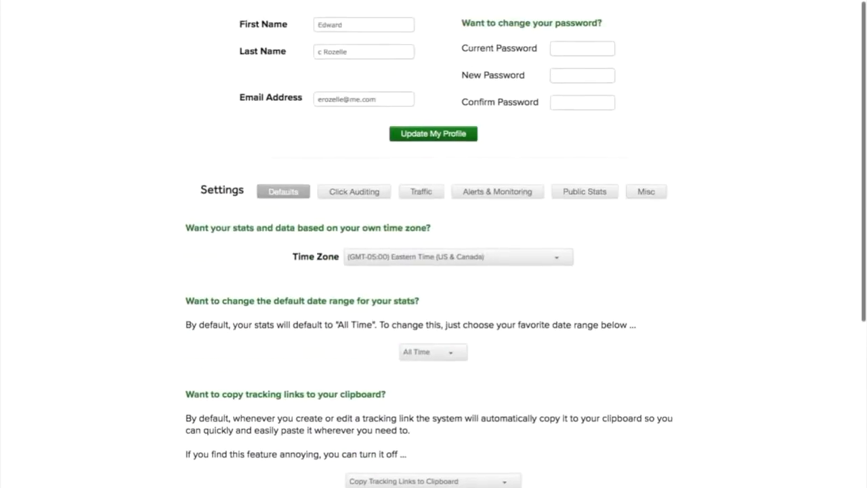
scroll(434, 244, "up", 3)
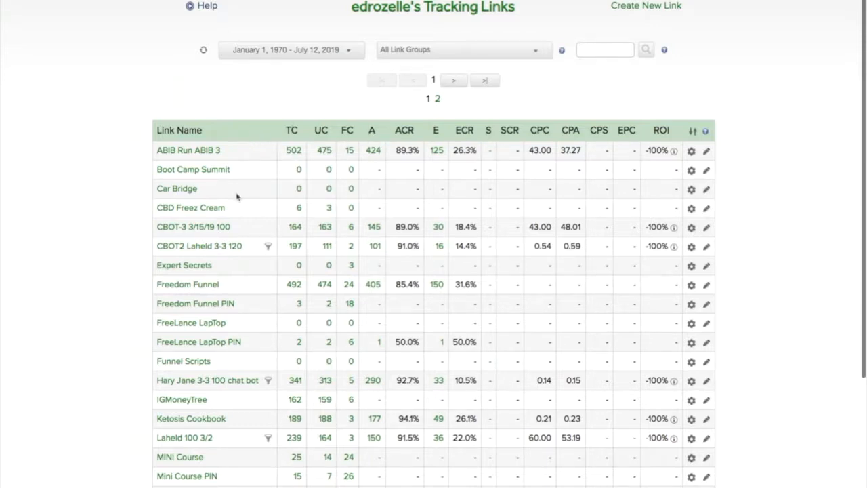
Step: Start a new tracking link and name it "Flat Belly"
scroll(237, 196, "down", 3)
scroll(237, 196, "up", 4)
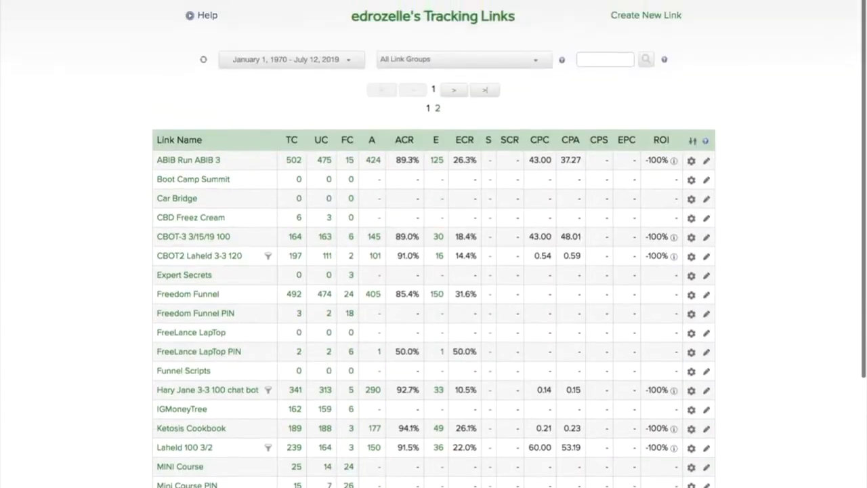
scroll(262, 124, "down", 1)
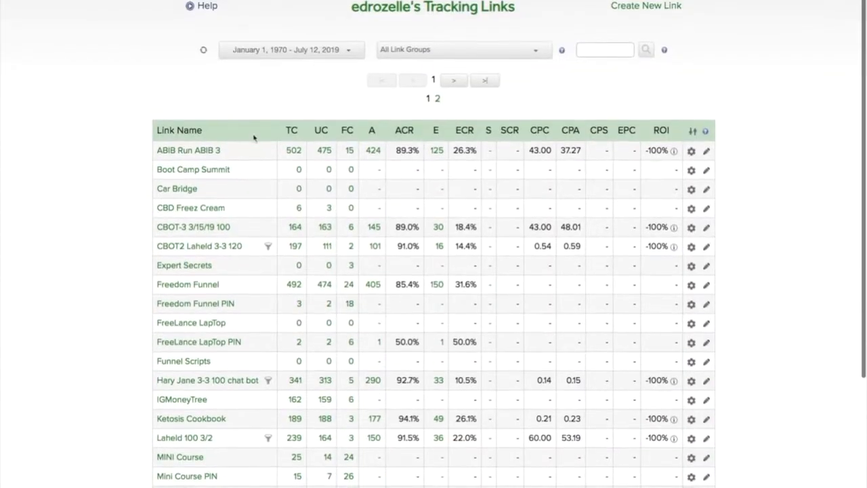
left_click(637, 10)
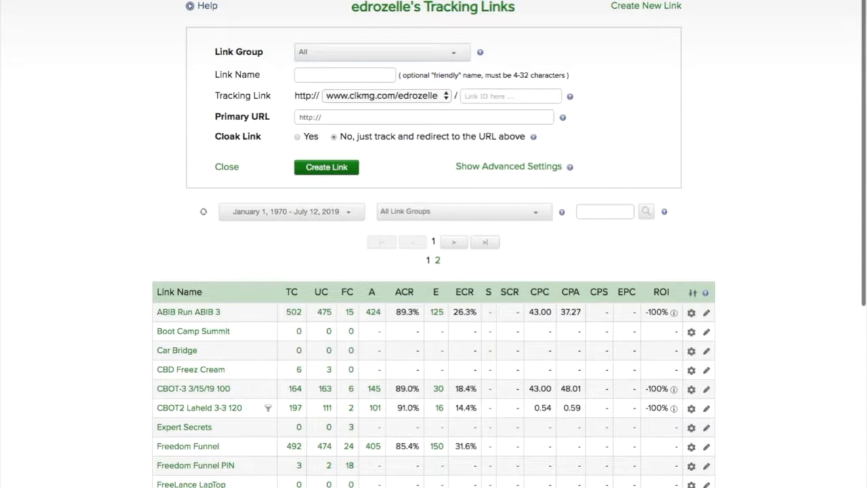
left_click(344, 75)
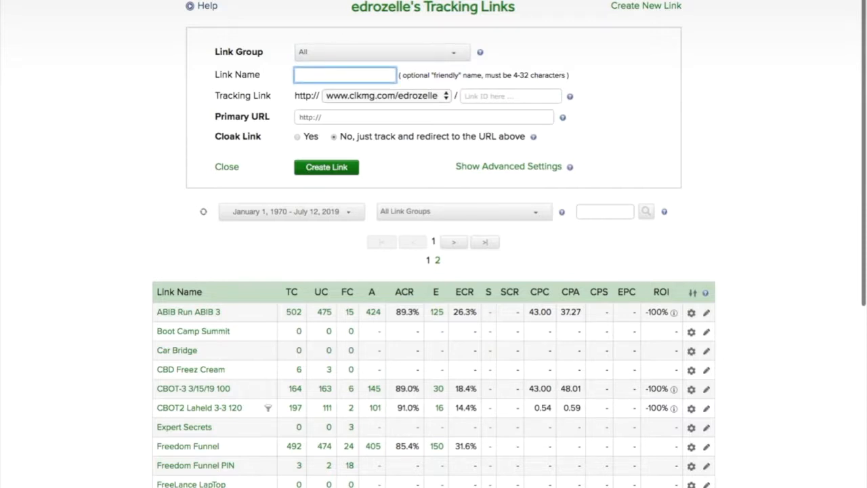
type("Flat Belly")
Step: Enter "FlatB-Solo" as the link ID of the new tracking link
left_click(466, 97)
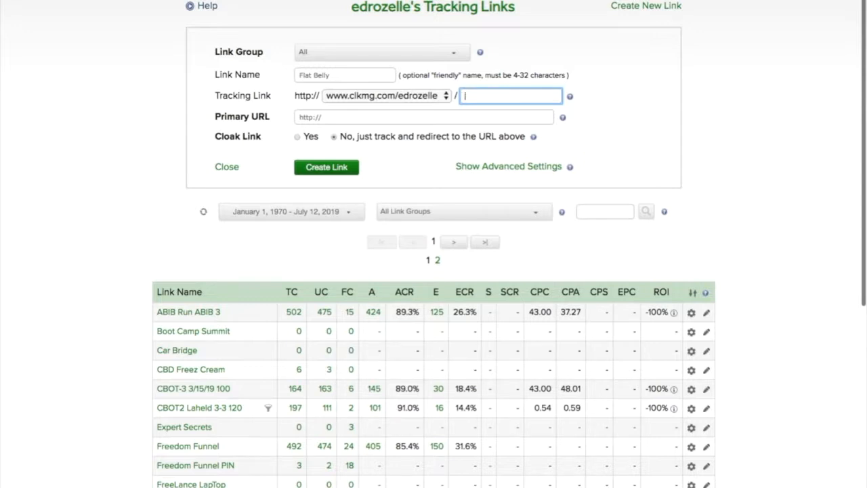
type("Falat")
key("BackSpace")
key("BackSpace")
key("BackSpace")
type("B-Solo")
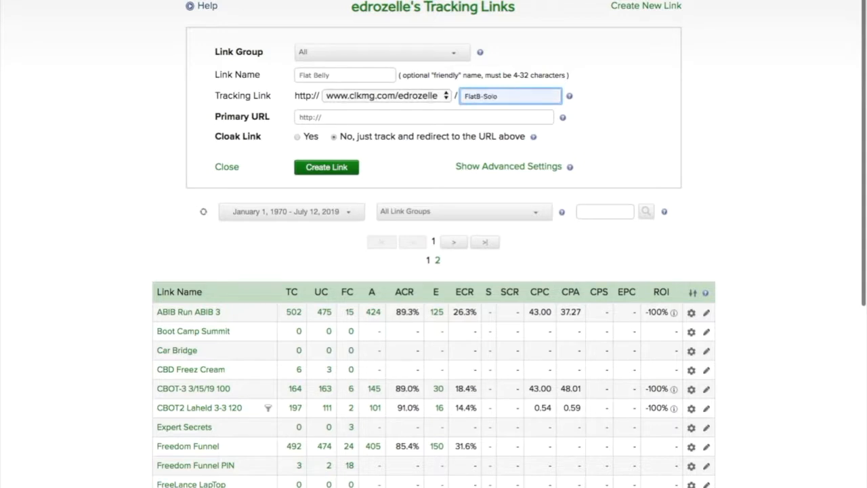
Step: Shorten the tracking link's ID to "Flat"
key("BackSpace")
key("BackSpace")
key("BackSpace")
key("BackSpace")
key("BackSpace")
key("BackSpace")
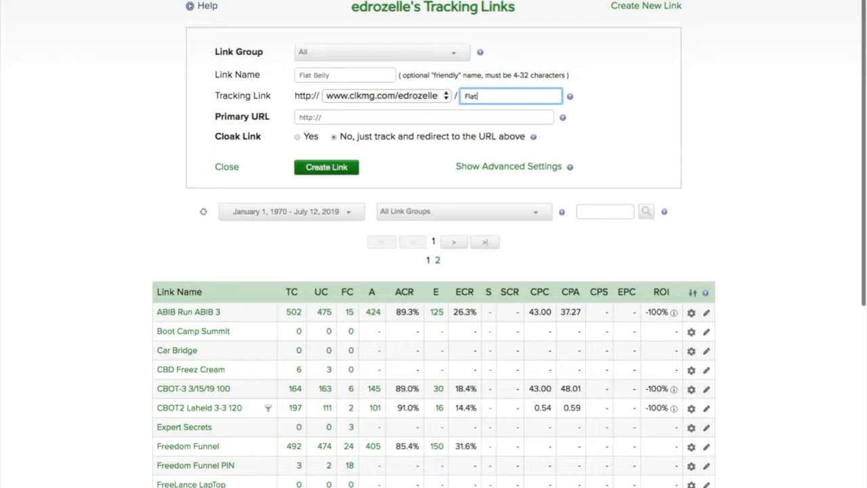
type("B-Solo")
left_click(365, 118)
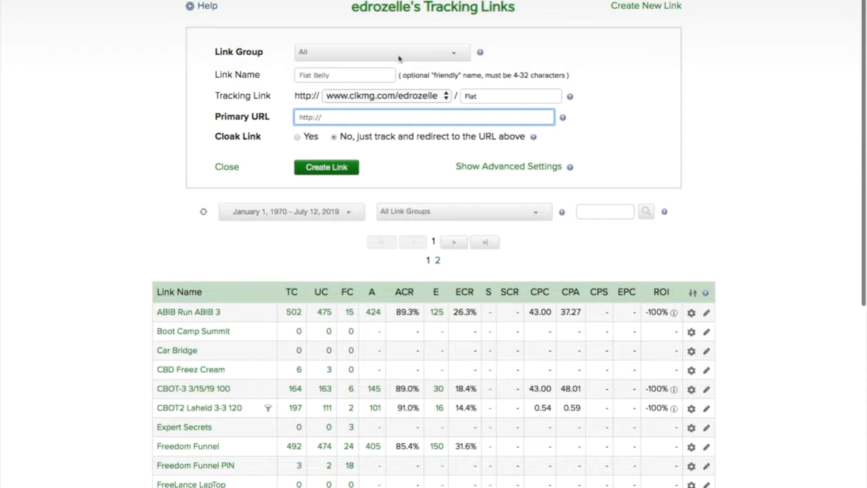
key("super+Tab")
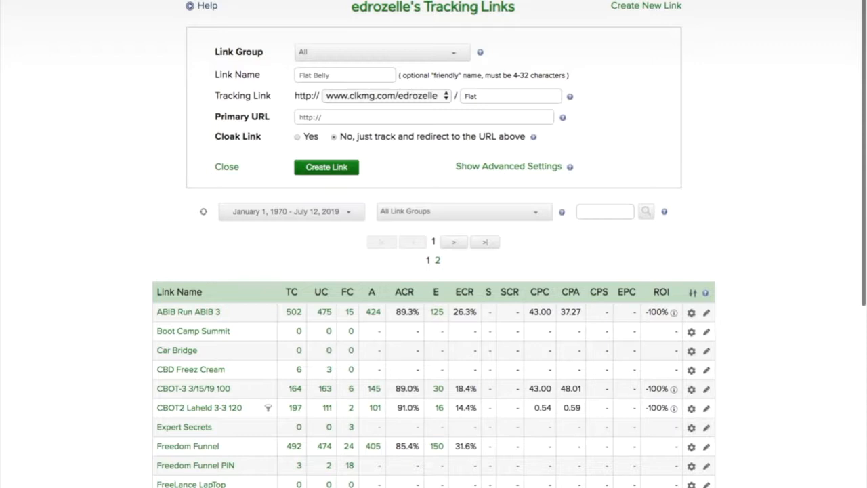
left_click(322, 117)
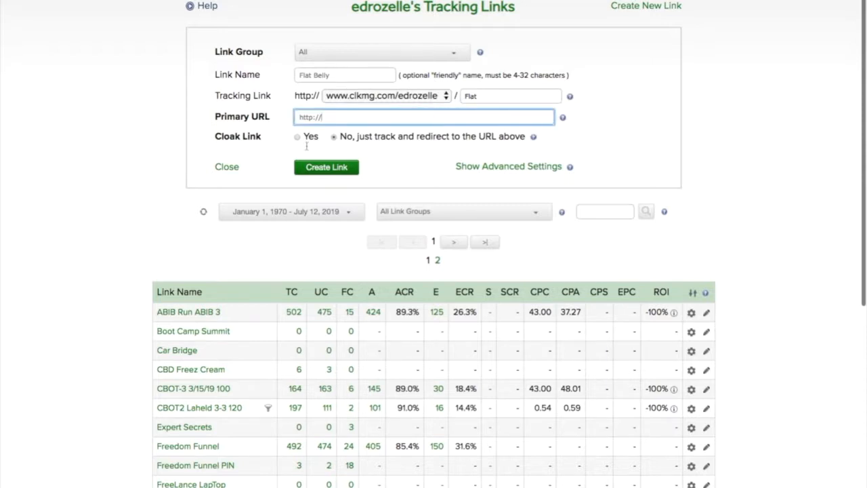
triple_click(329, 120)
type("https://www.pawzmarketing.biz/optin9qmk6od9")
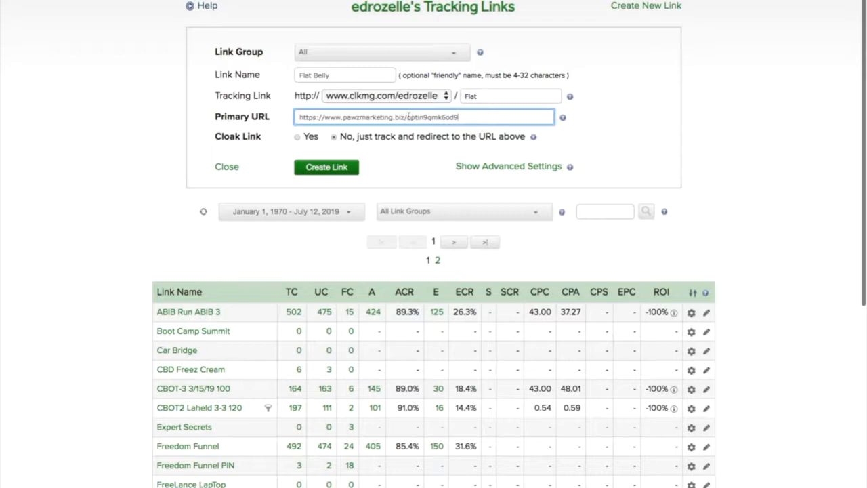
left_click(392, 102)
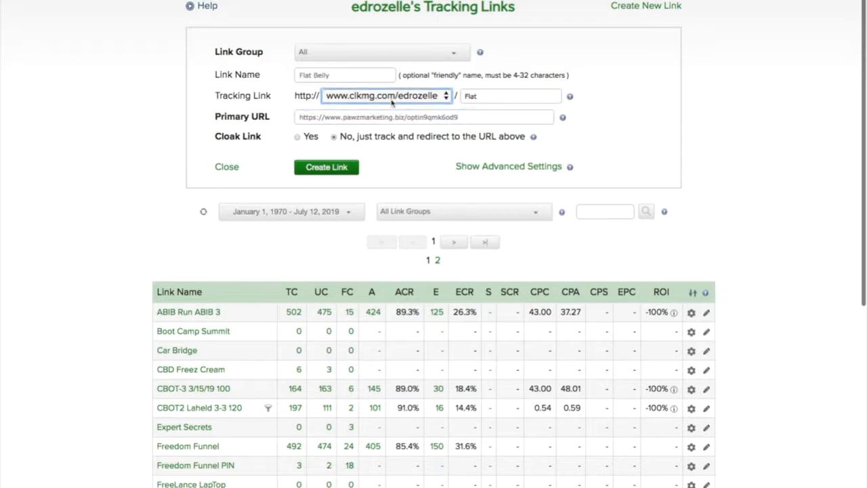
left_click(384, 114)
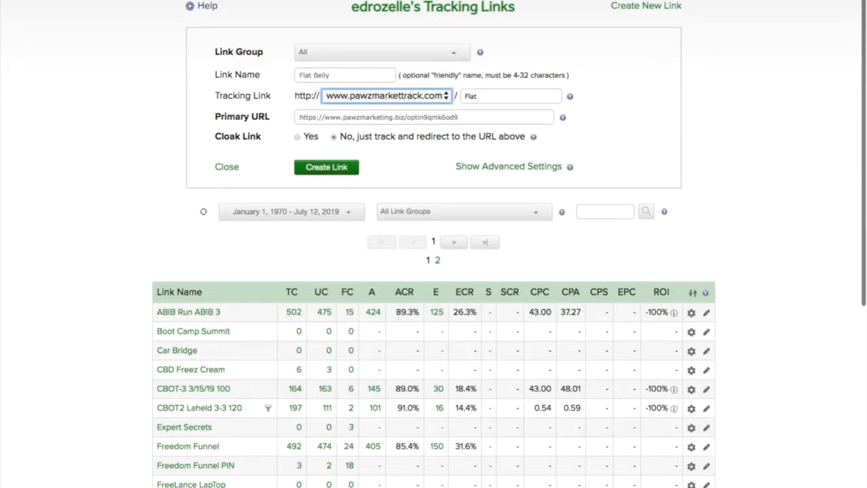
left_click(376, 86)
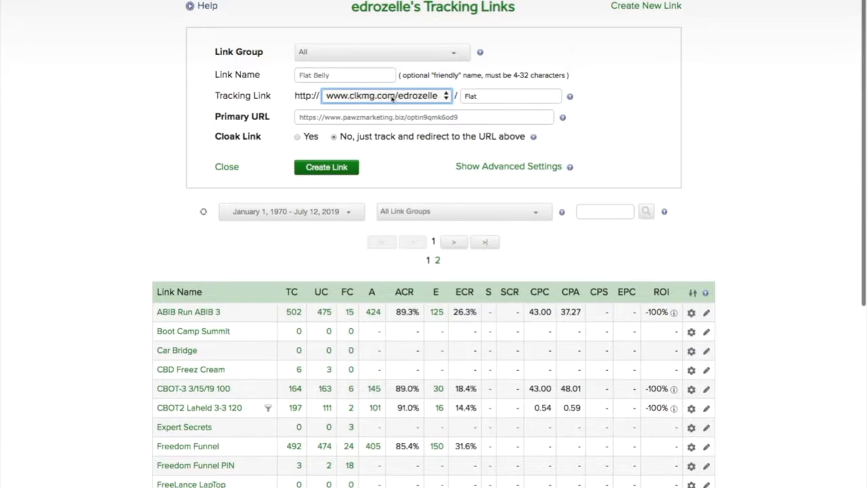
left_click(391, 99)
left_click(386, 115)
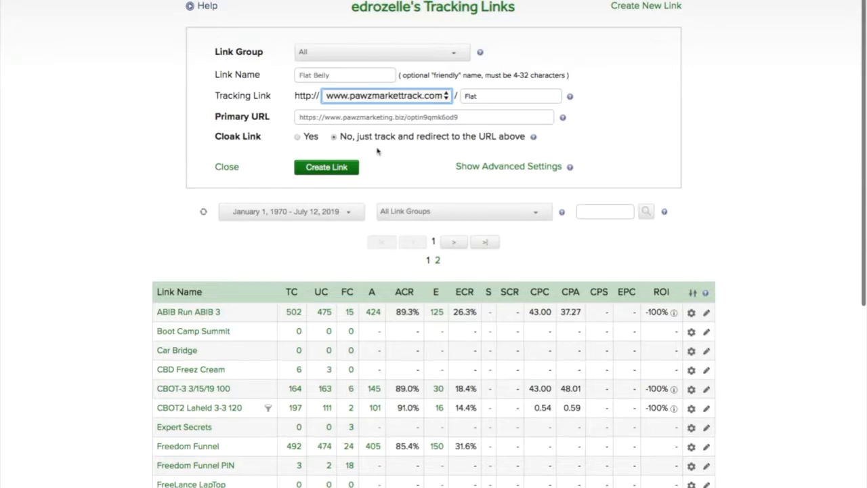
left_click(316, 172)
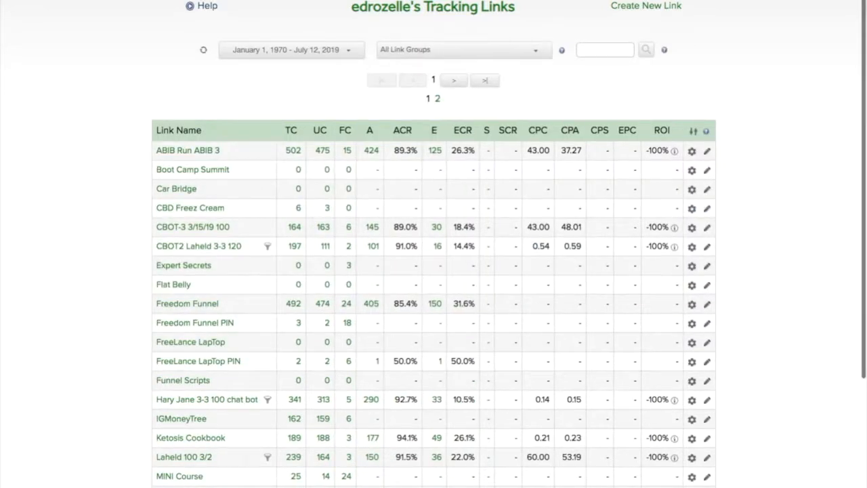
left_click(173, 285)
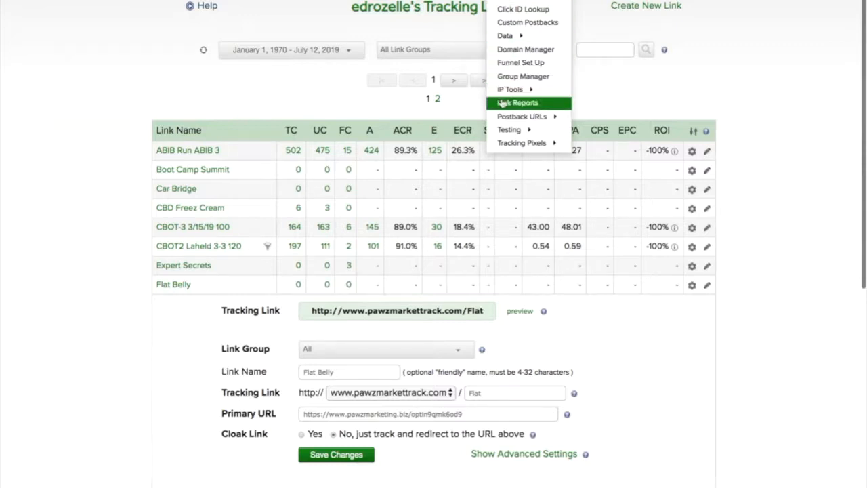
Step: Build an Actions tracking pixel with First Click attribution in the Pixel Builder and select its complete Image/HTML code
mouse_move(503, 150)
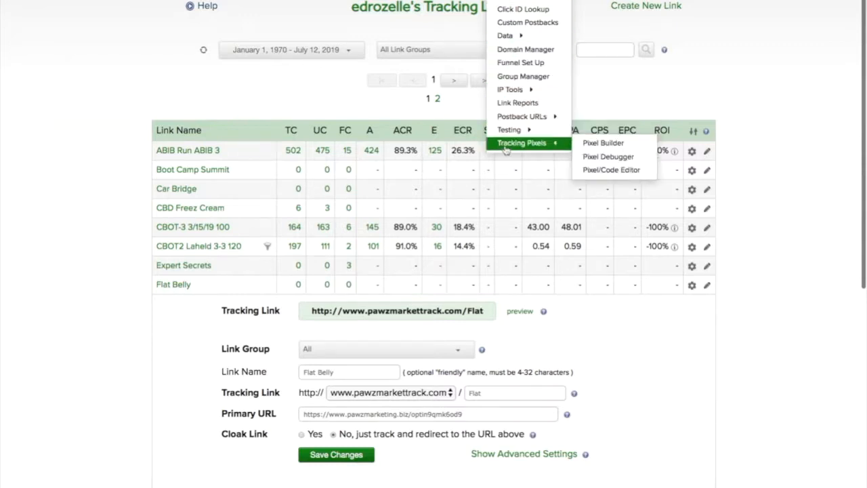
left_click(598, 146)
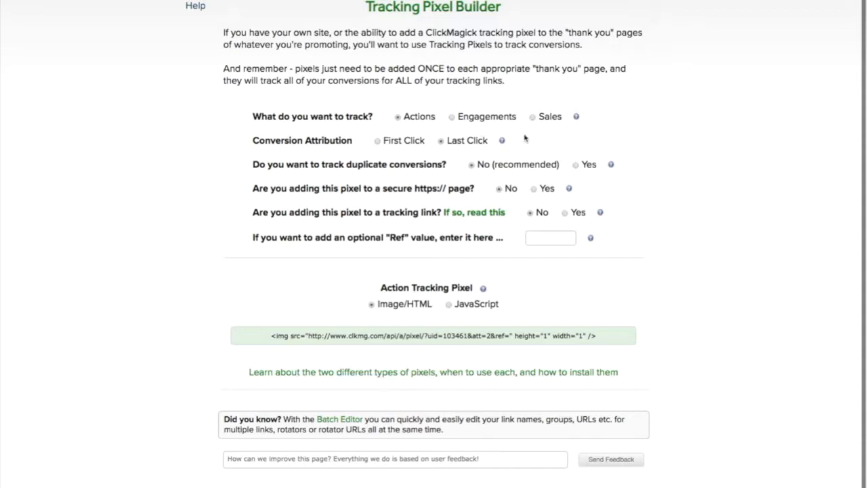
left_click(378, 142)
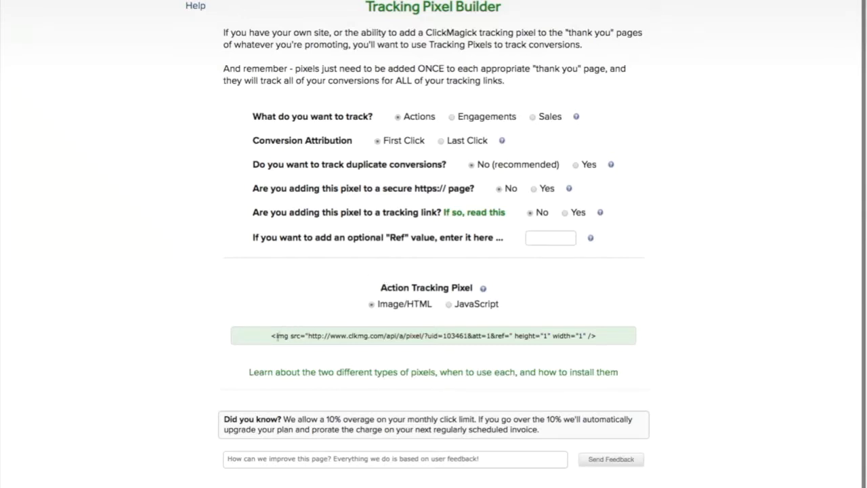
left_click(263, 336)
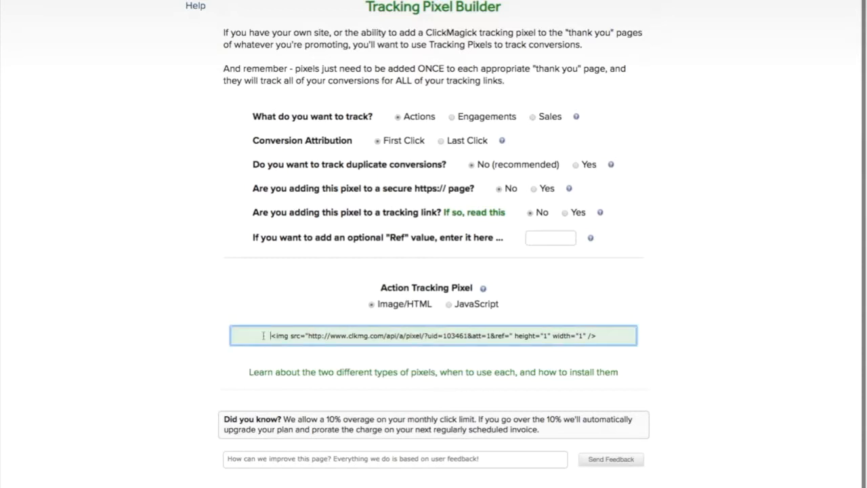
key("super+a")
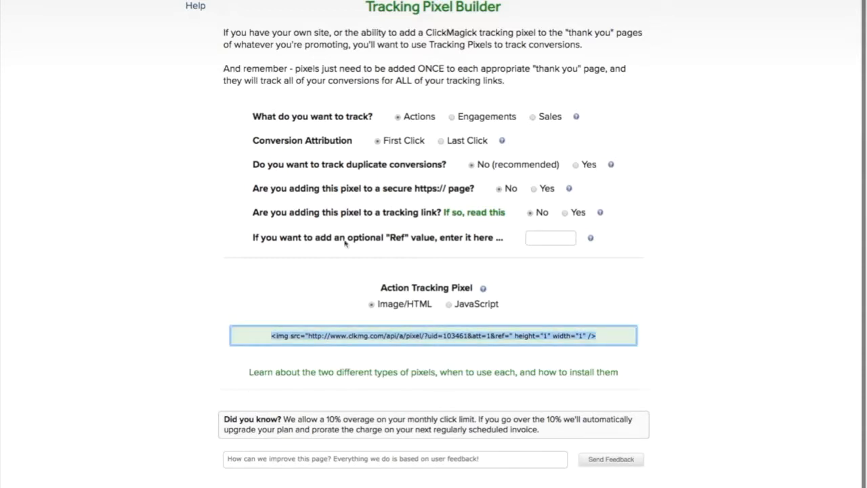
key("super+Tab")
Step: Build an Engagements tracking pixel with Last Click attribution and select its complete Image/HTML code
left_click(451, 118)
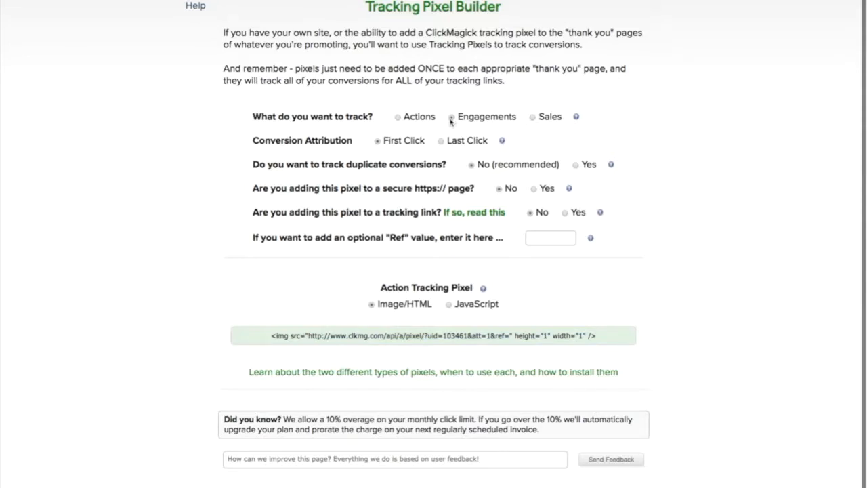
left_click(441, 142)
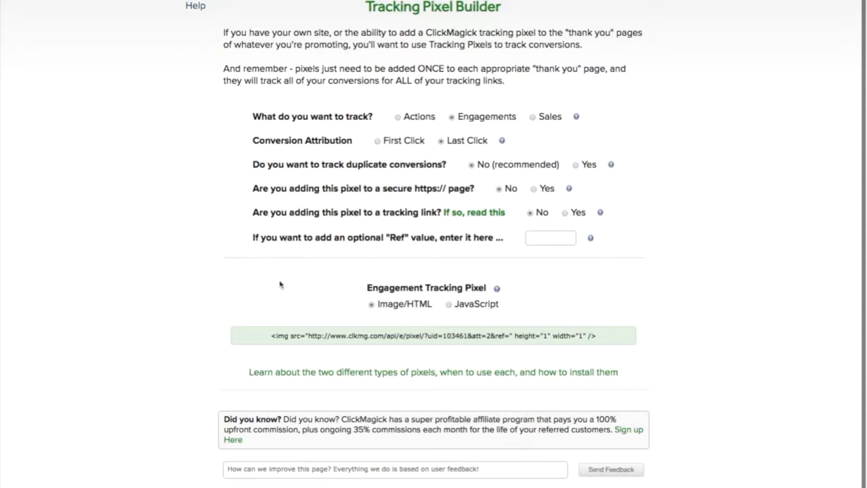
left_click(263, 335)
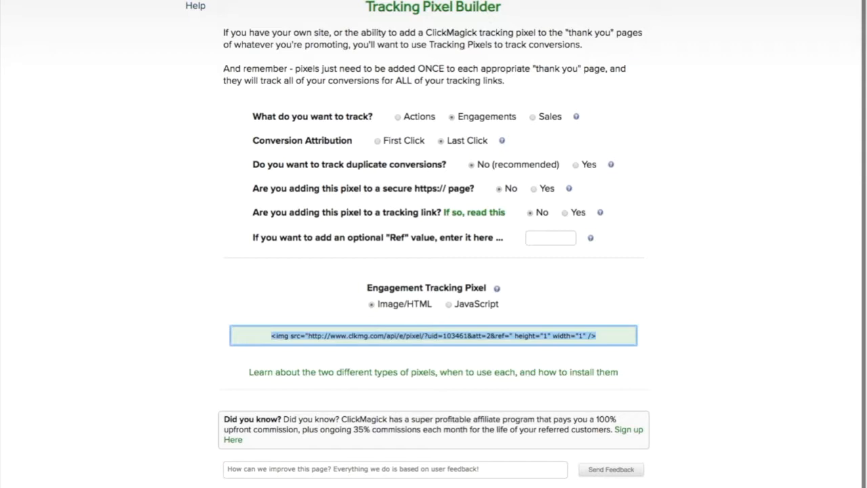
key("super+Tab")
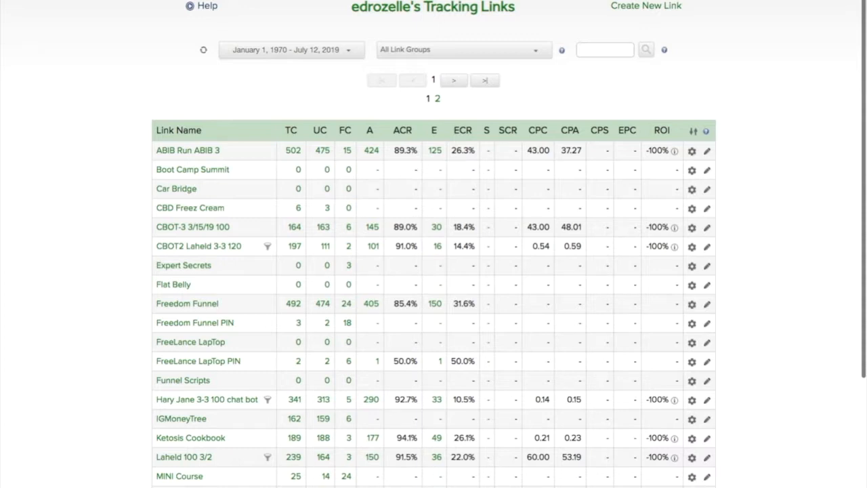
Step: Review the Flat Belly link's details and the ClickMagick affiliate program page down to its sign-up form
left_click(173, 284)
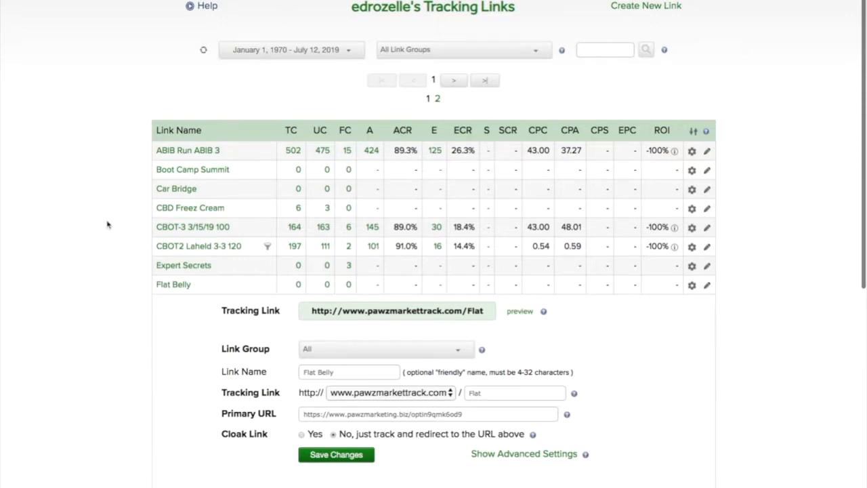
scroll(107, 225, "down", 3)
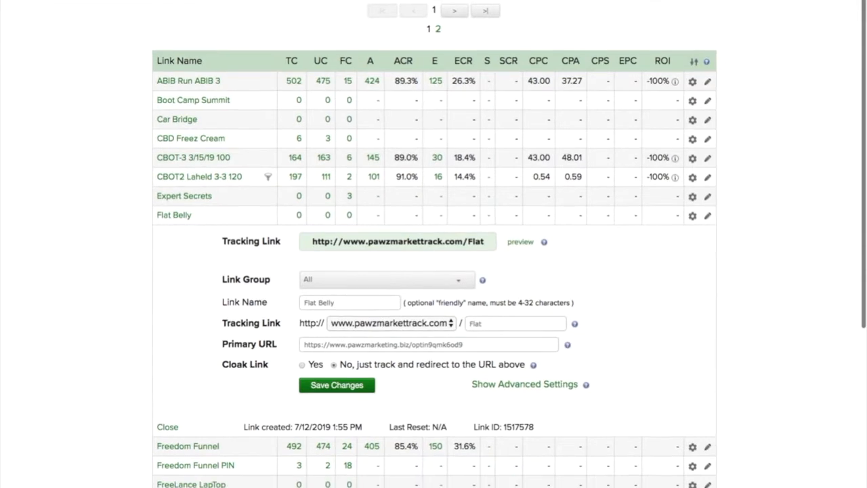
scroll(434, 244, "down", 5)
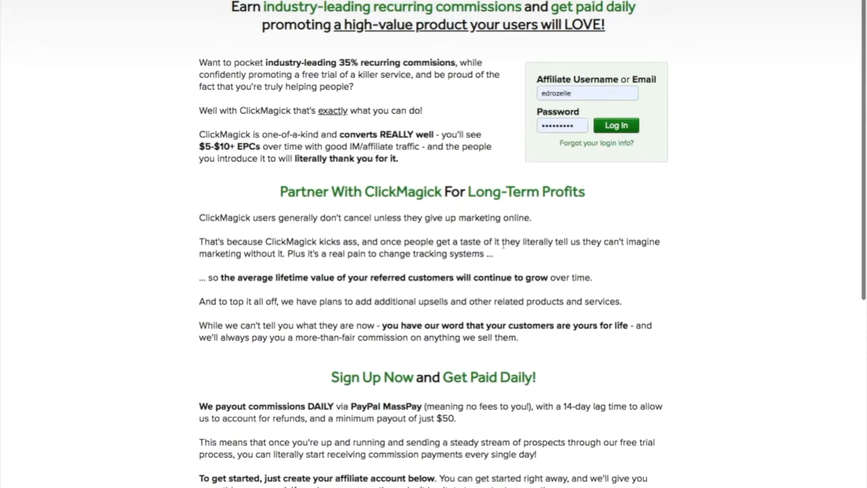
scroll(304, 241, "down", 5)
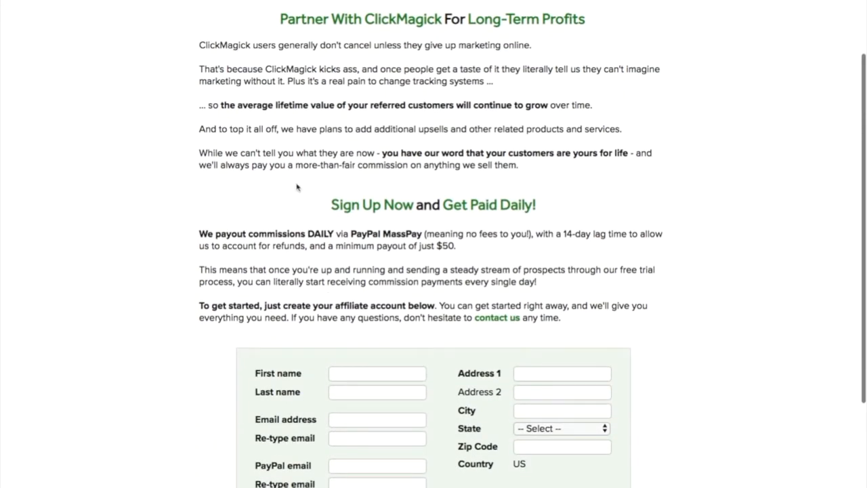
Step: Read through the affiliate sign-up form, the daily payout terms and the PayPal account requirement
scroll(296, 186, "down", 5)
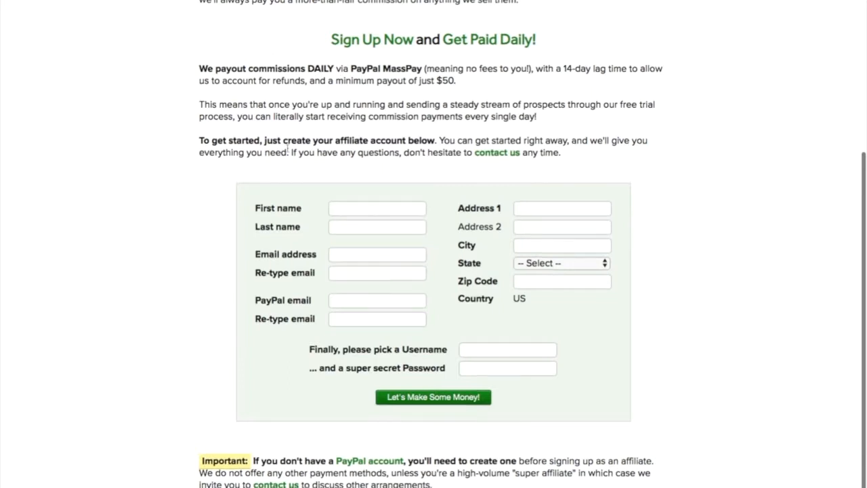
scroll(285, 135, "down", 1)
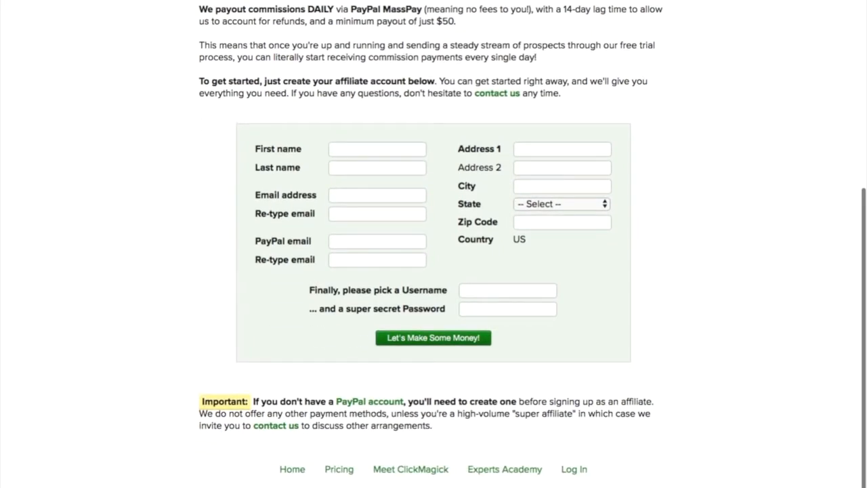
scroll(433, 244, "up", 3)
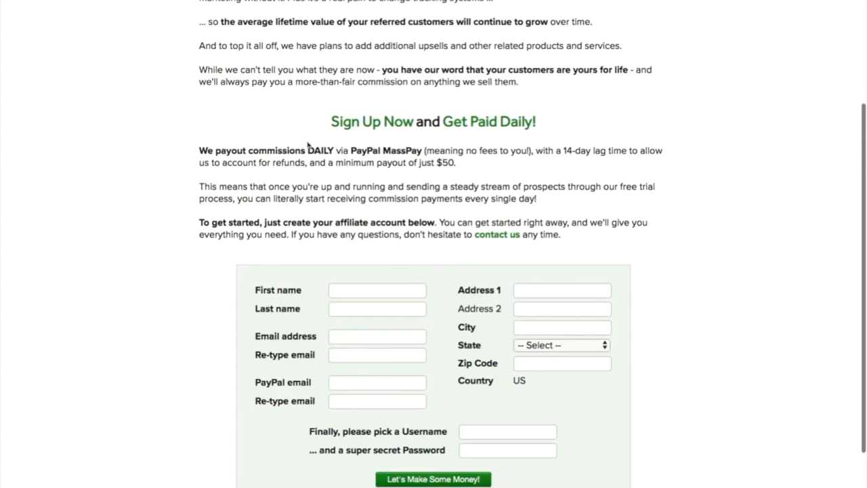
scroll(571, 143, "up", 4)
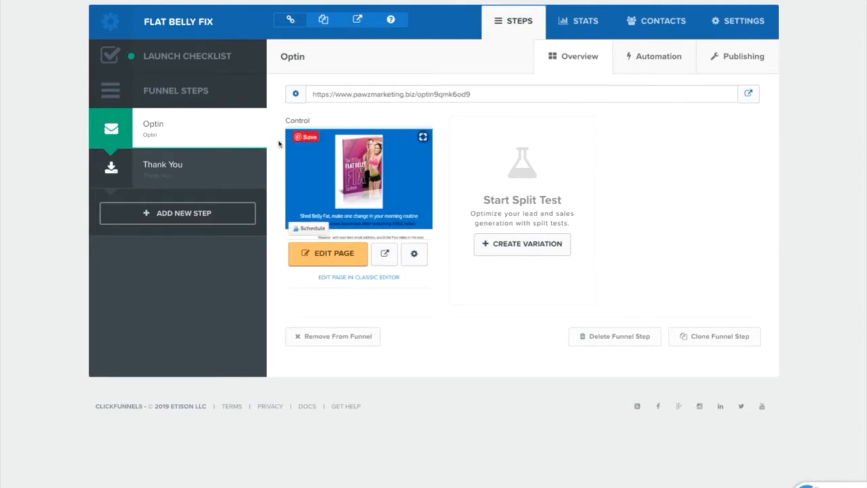
Step: In ClickFunnels, open the Flat Belly Fix funnel's Optin page for editing and check the tracking pixel in its header code
left_click(331, 258)
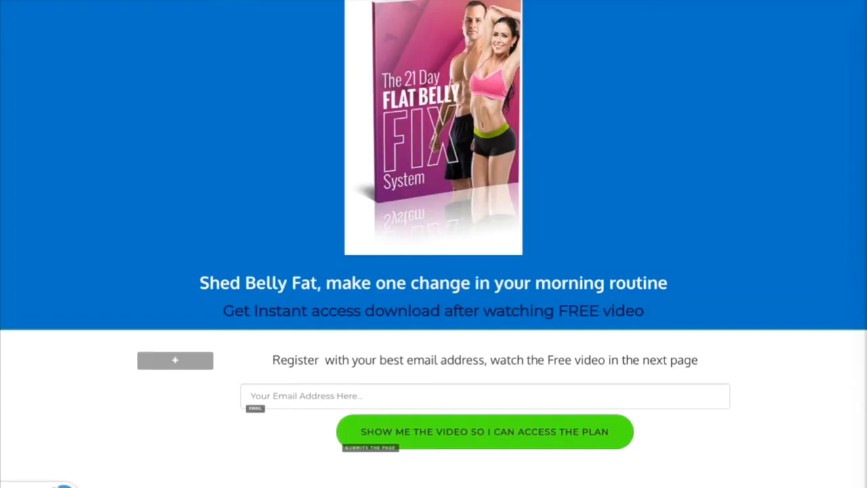
mouse_move(173, 2)
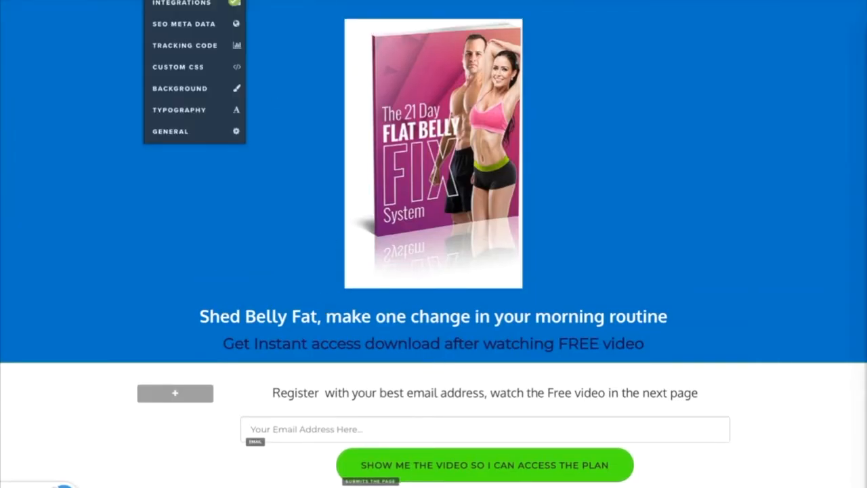
left_click(181, 49)
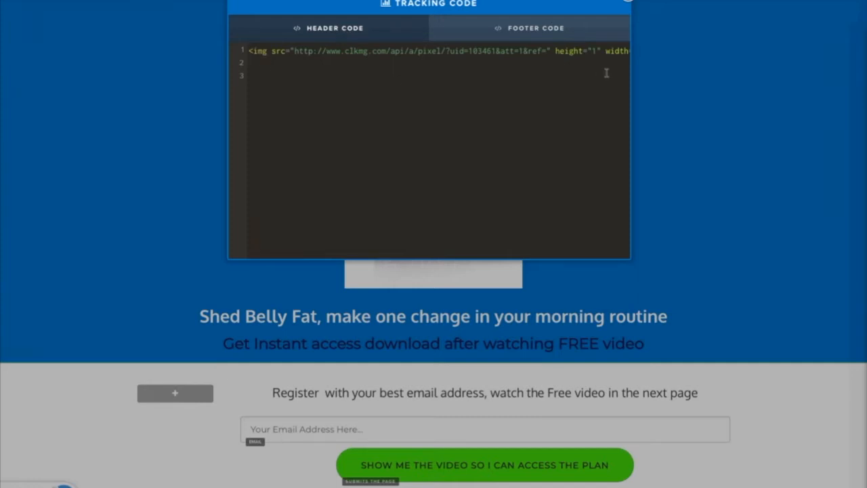
left_click(628, 3)
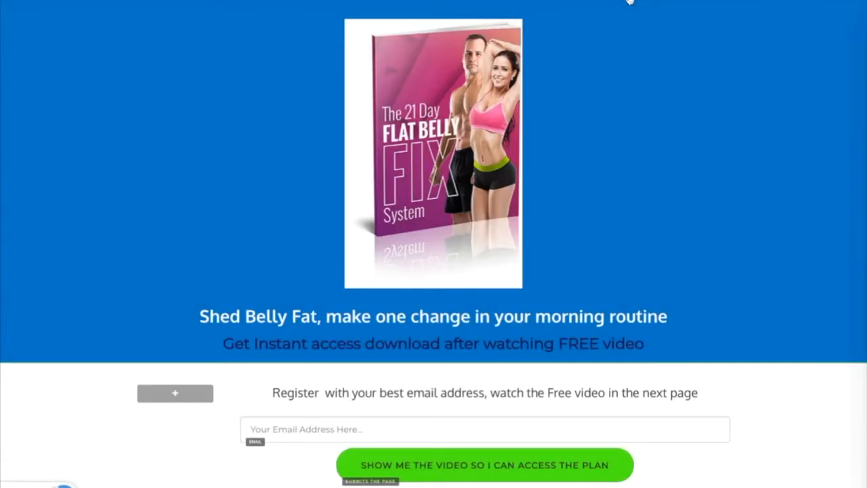